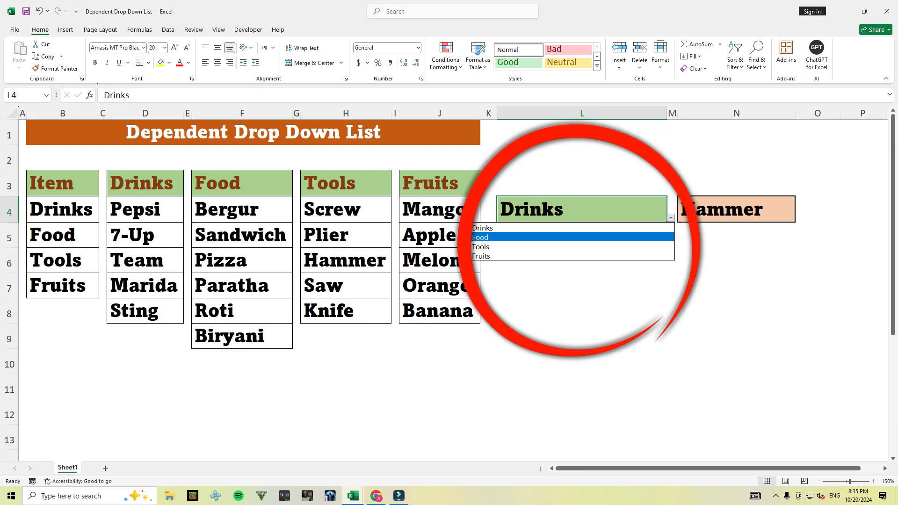
# - Choose Food in the drop-down of cell L4 and Biryani in the dependent drop-down of cell N4
pyautogui.press('Return')
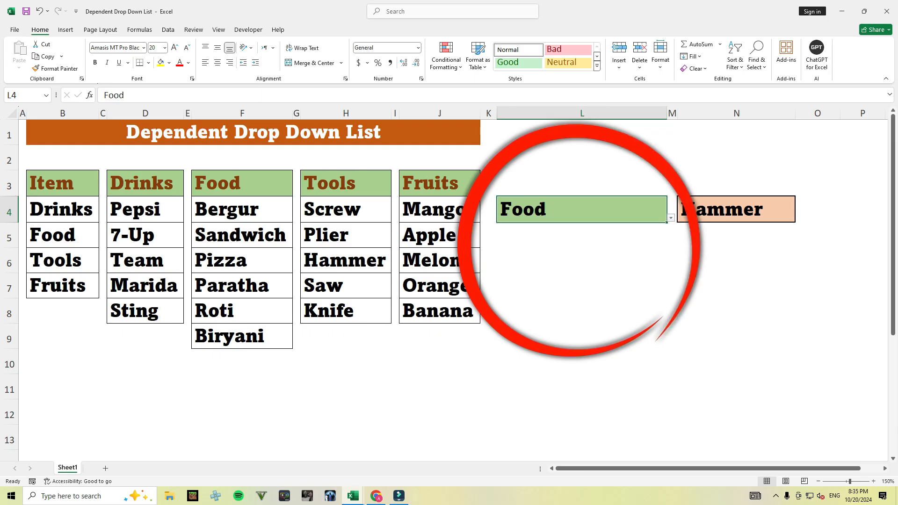
pyautogui.click(736, 210)
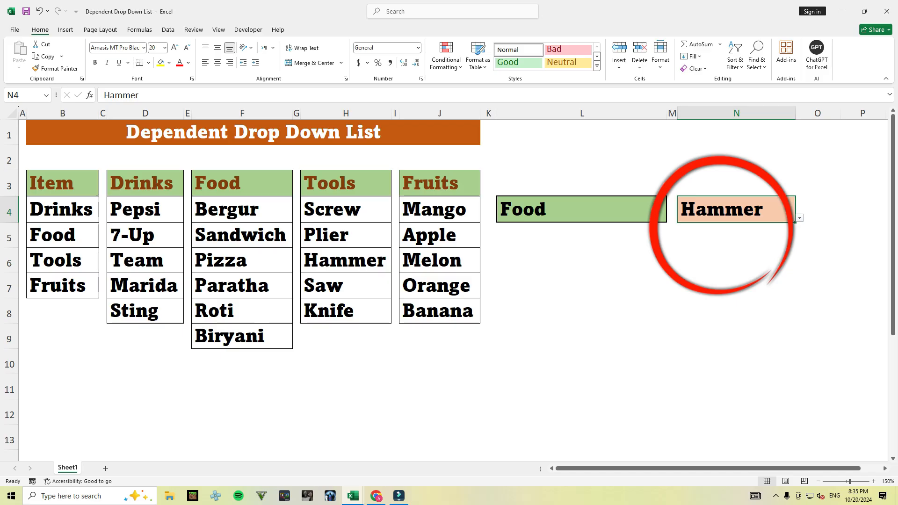
pyautogui.click(799, 218)
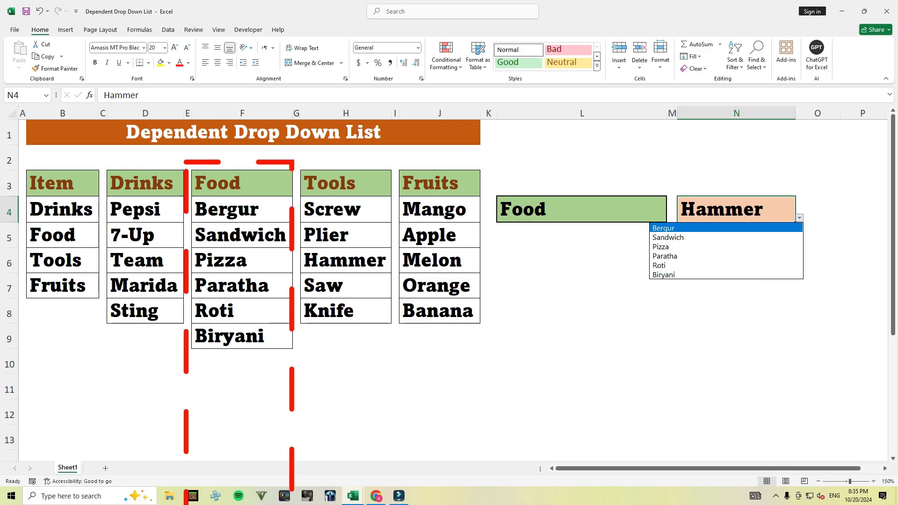
pyautogui.press('Down')
pyautogui.press('Down')
pyautogui.press('Down')
pyautogui.press('Down')
pyautogui.press('Down')
pyautogui.press('Return')
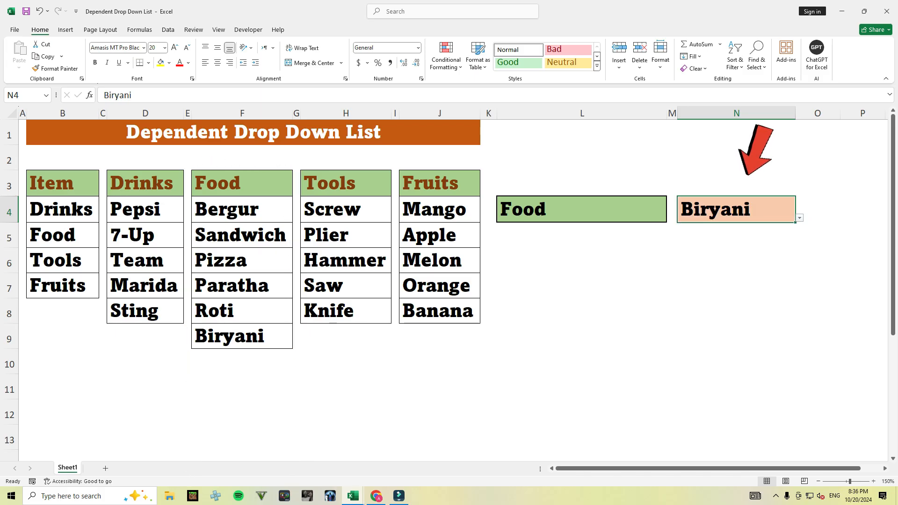
# - Choose Tools in the drop-down of cell L4 and look over the Tools items in column H
pyautogui.click(582, 210)
pyautogui.hotkey('alt', 'Down')
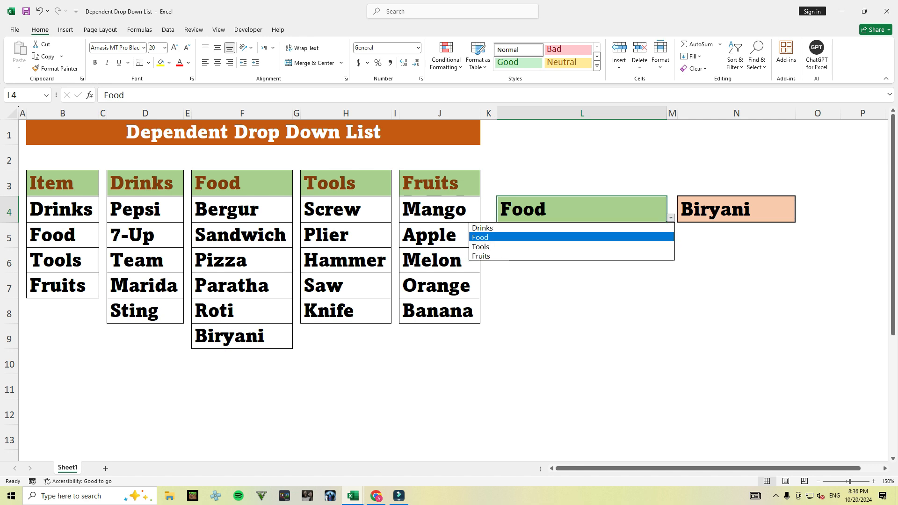
pyautogui.press('Down')
pyautogui.press('Return')
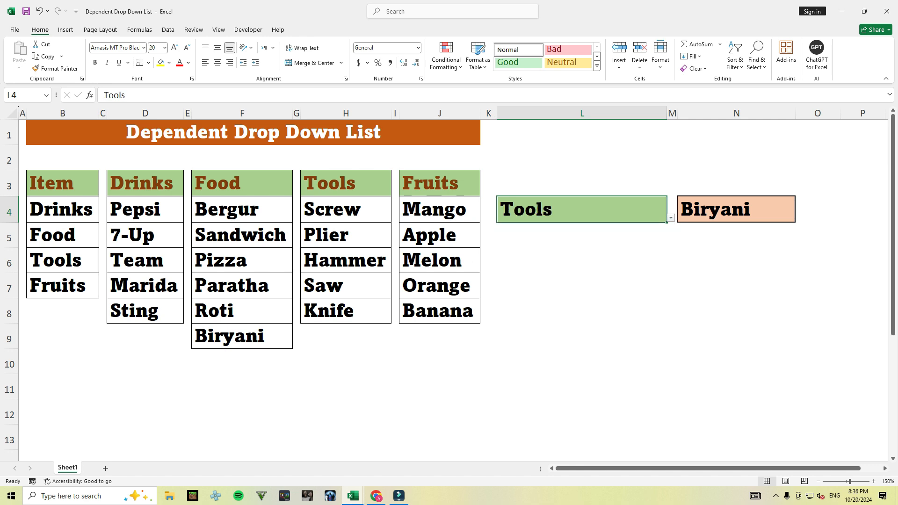
pyautogui.moveTo(345, 183); pyautogui.dragTo(346, 310)
pyautogui.click(346, 286)
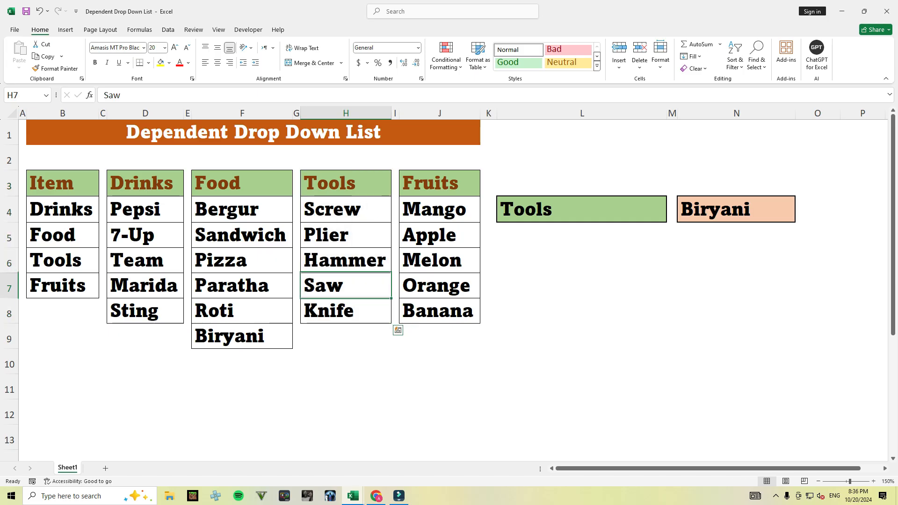
pyautogui.click(346, 311)
# - Choose Hammer in the dependent drop-down of cell N4, then select cell L4
pyautogui.click(736, 209)
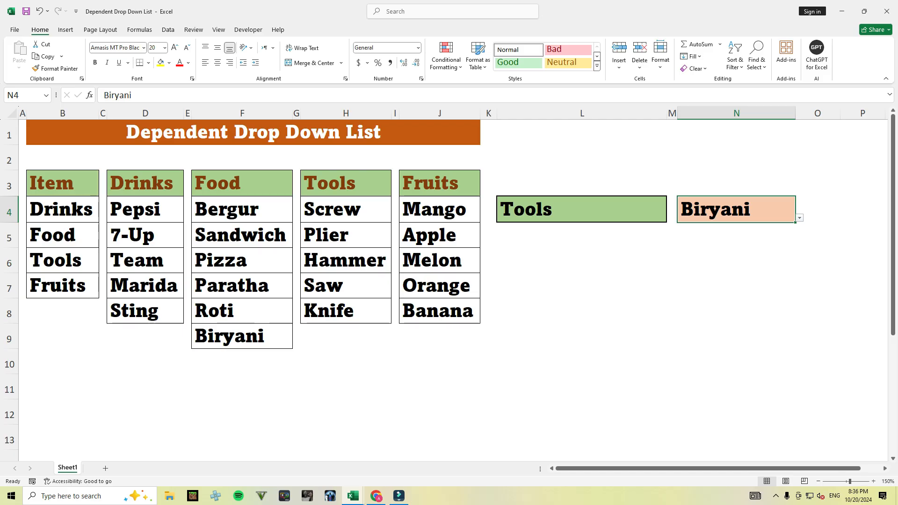
pyautogui.click(800, 218)
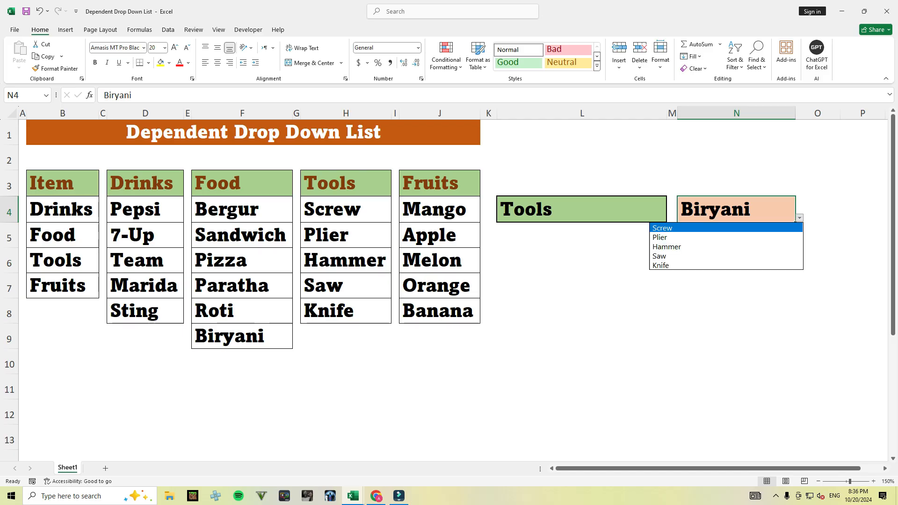
pyautogui.press('Down')
pyautogui.press('Down')
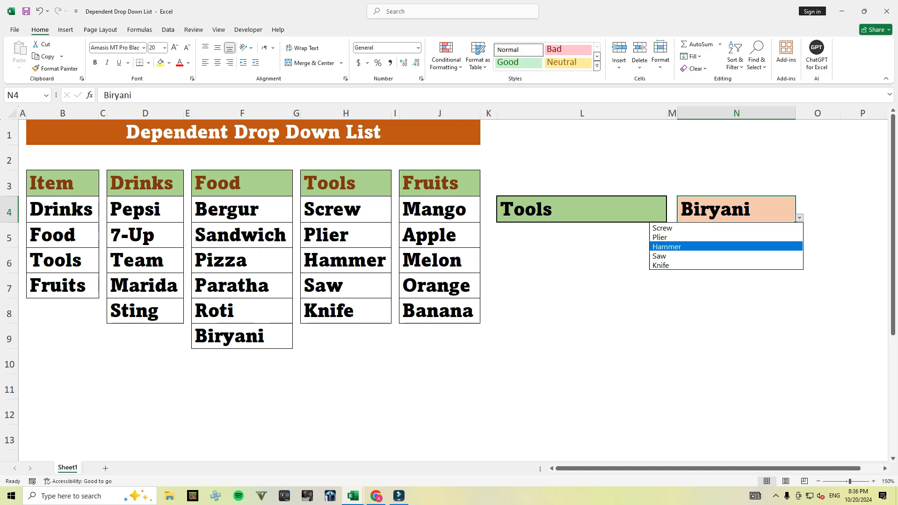
pyautogui.press('Return')
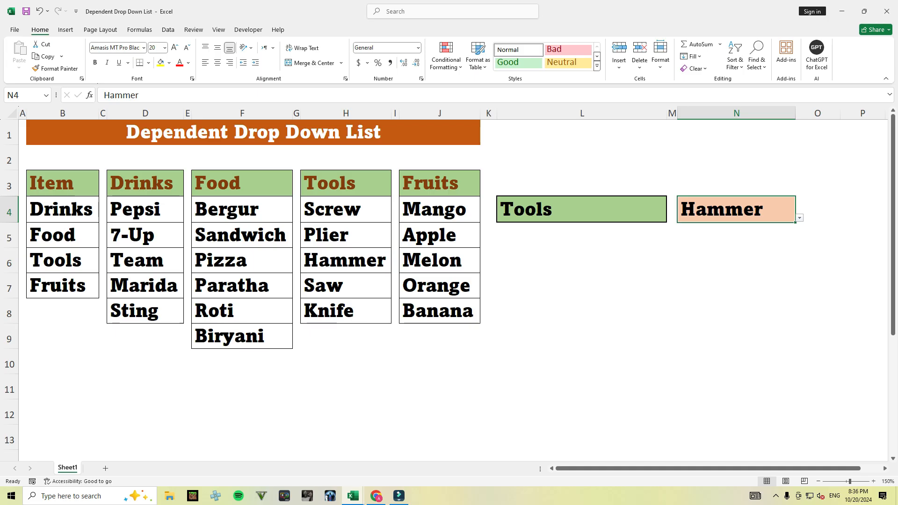
pyautogui.click(582, 210)
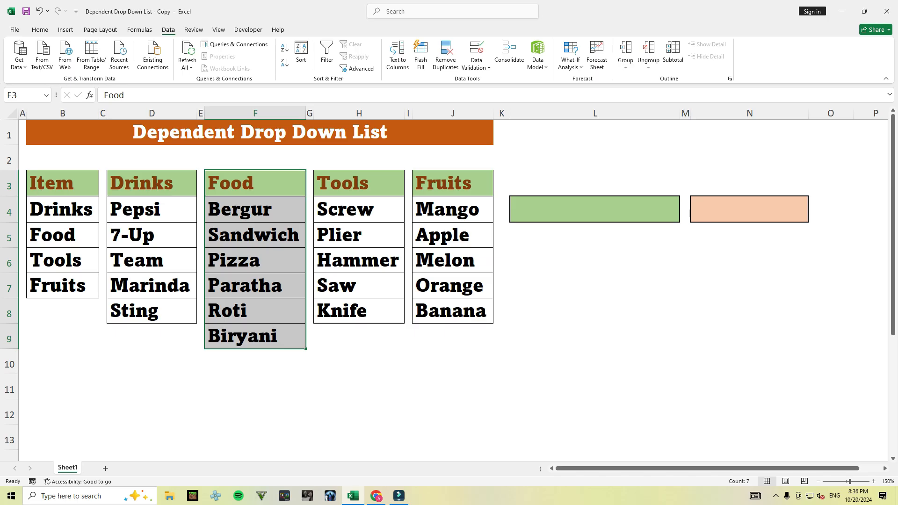
# - Compare the categories in the Item list with the header cells of the Drinks and Food lists
pyautogui.moveTo(62, 183); pyautogui.dragTo(62, 286)
pyautogui.moveTo(151, 184); pyautogui.dragTo(151, 317)
pyautogui.moveTo(255, 184); pyautogui.dragTo(255, 335)
pyautogui.click(63, 183)
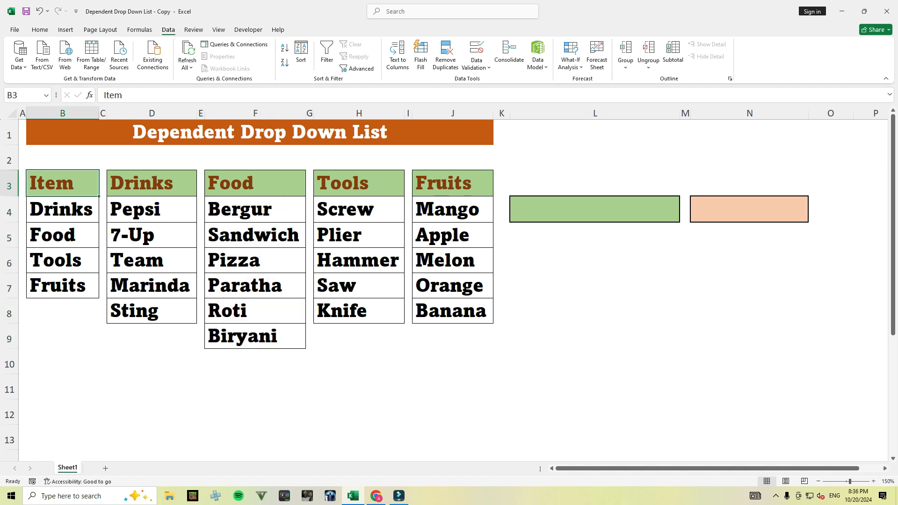
pyautogui.click(62, 209)
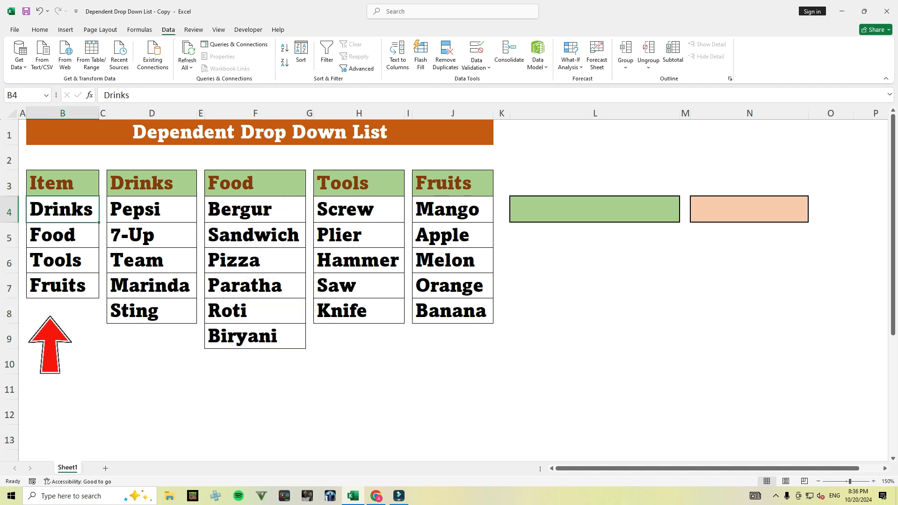
pyautogui.click(62, 235)
pyautogui.click(62, 261)
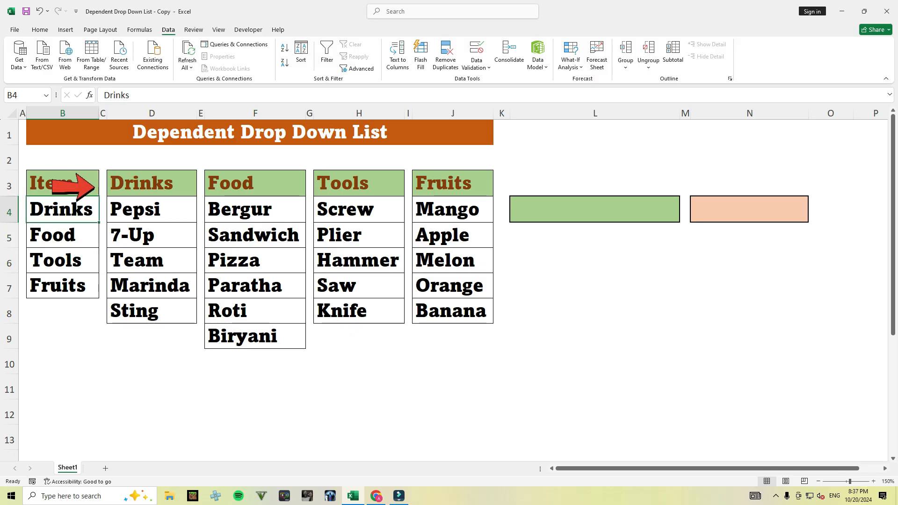
pyautogui.click(151, 183)
pyautogui.click(62, 209)
pyautogui.click(151, 183)
pyautogui.click(63, 235)
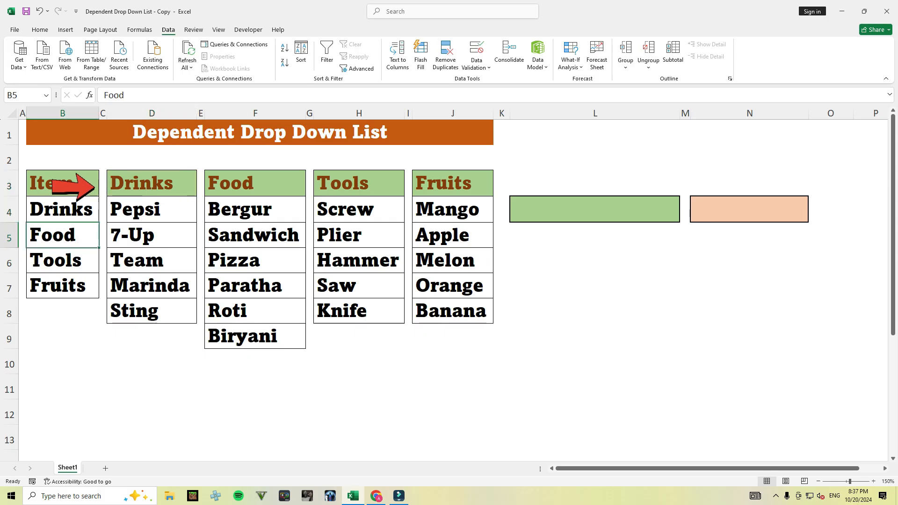
pyautogui.click(255, 183)
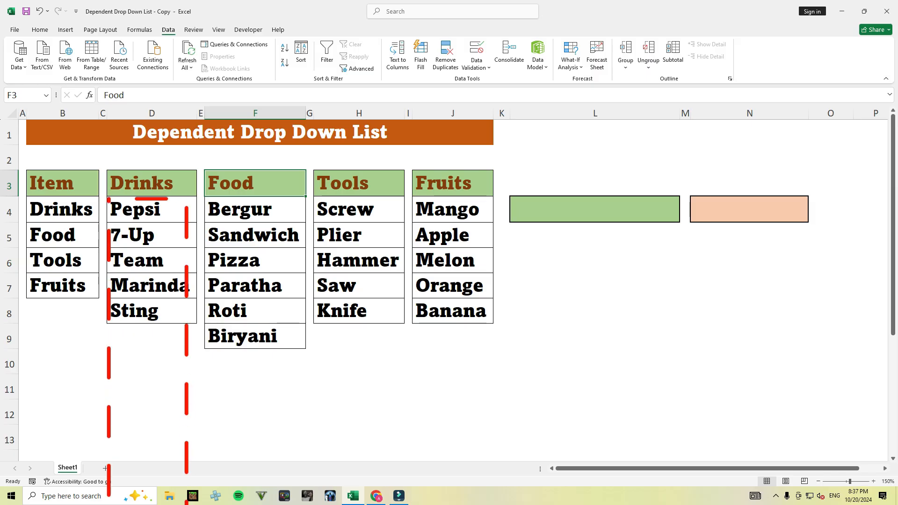
# - Examine the individual entries under the Drinks and Food headers and the empty green cell L4
pyautogui.click(151, 210)
pyautogui.click(152, 235)
pyautogui.press('Down')
pyautogui.press('Down')
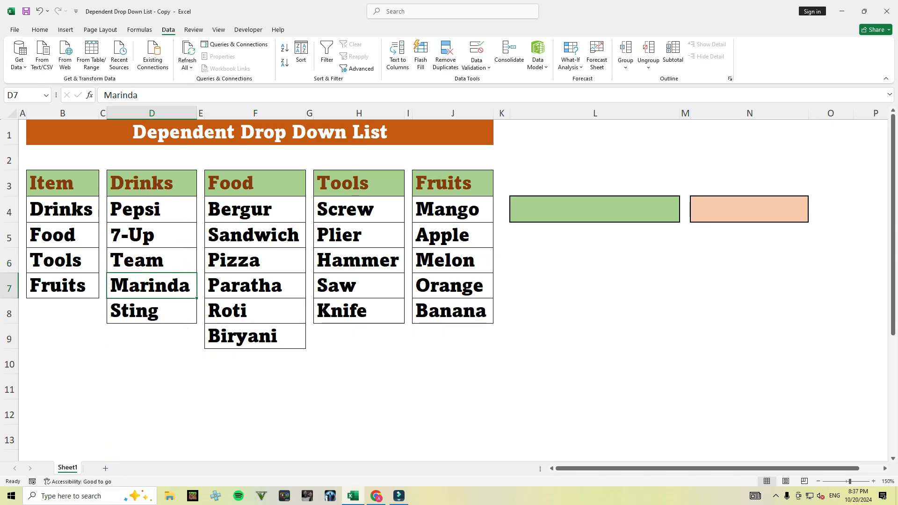
pyautogui.press('Down')
pyautogui.click(151, 210)
pyautogui.press('Down')
pyautogui.press('Down')
pyautogui.press('Down')
pyautogui.press('Down')
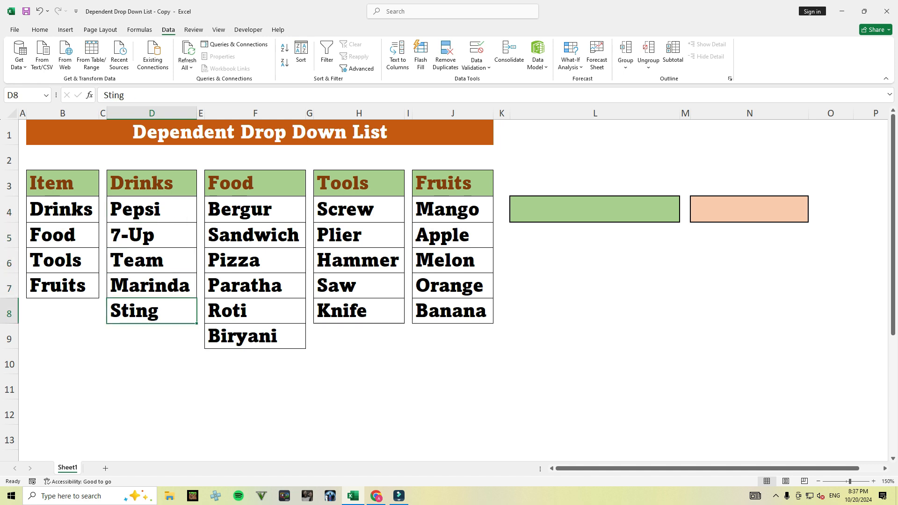
pyautogui.click(255, 209)
pyautogui.press('Down')
pyautogui.press('Down')
pyautogui.press('Down')
pyautogui.press('Down')
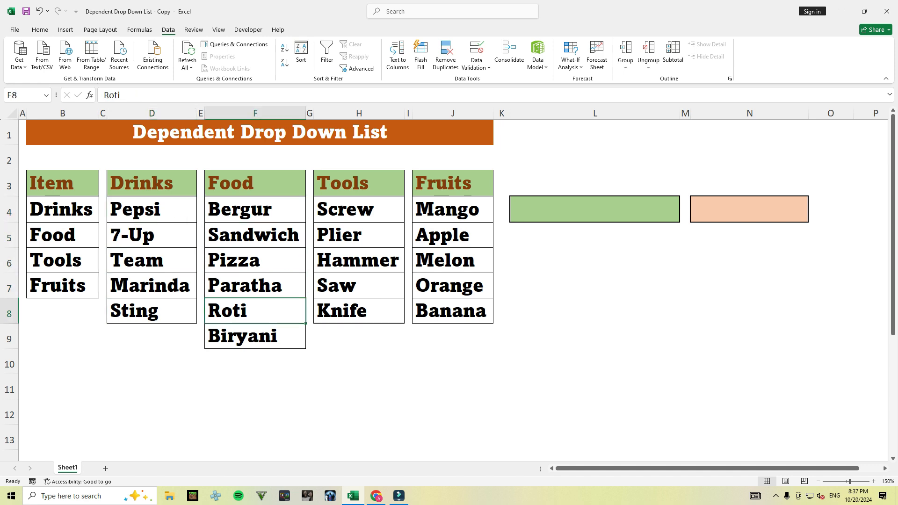
pyautogui.click(595, 210)
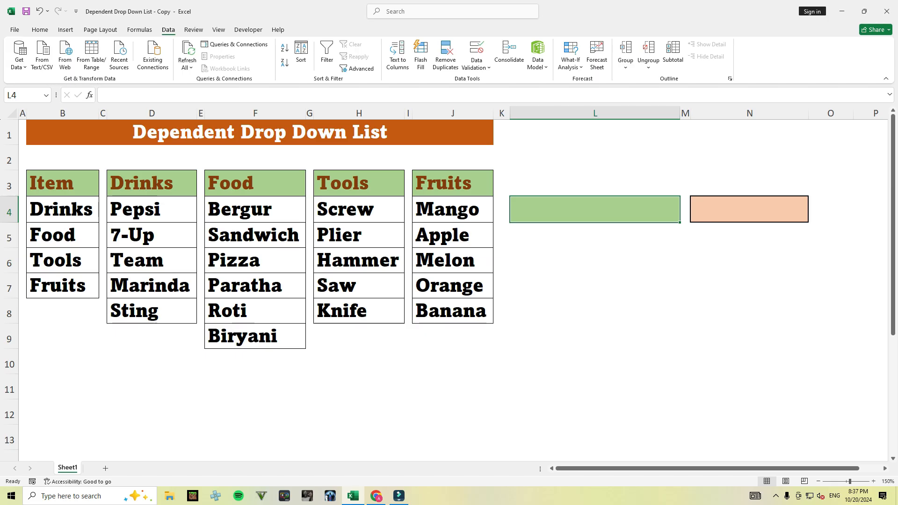
# - Create a named range from the Item list B3:B7, using its top row as the name
pyautogui.moveTo(62, 184); pyautogui.dragTo(62, 285)
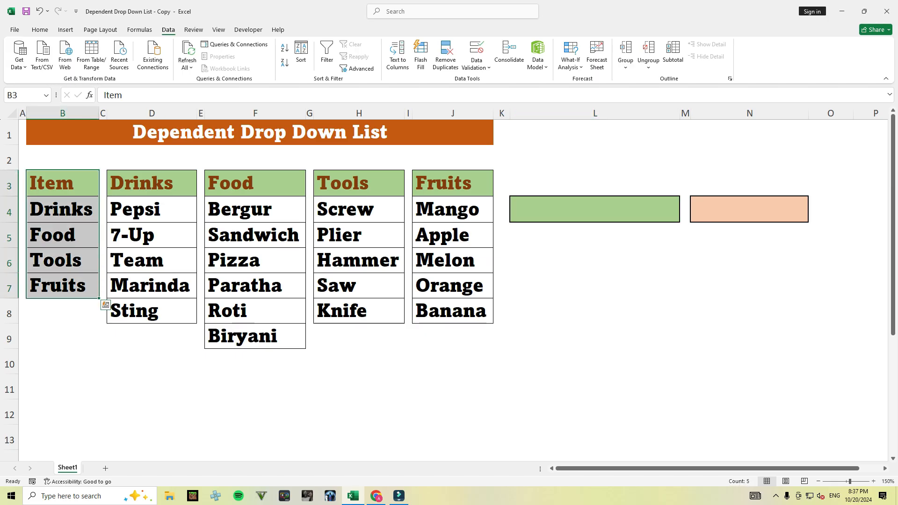
pyautogui.click(139, 30)
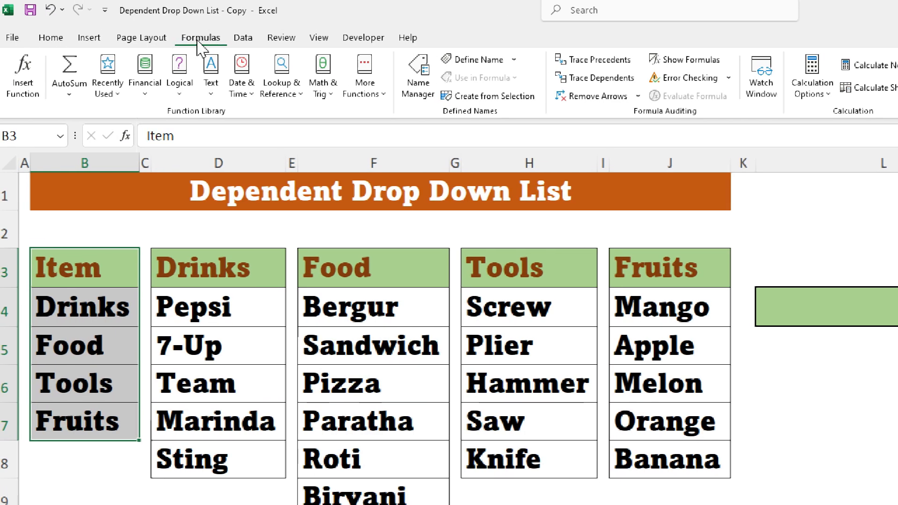
pyautogui.click(495, 99)
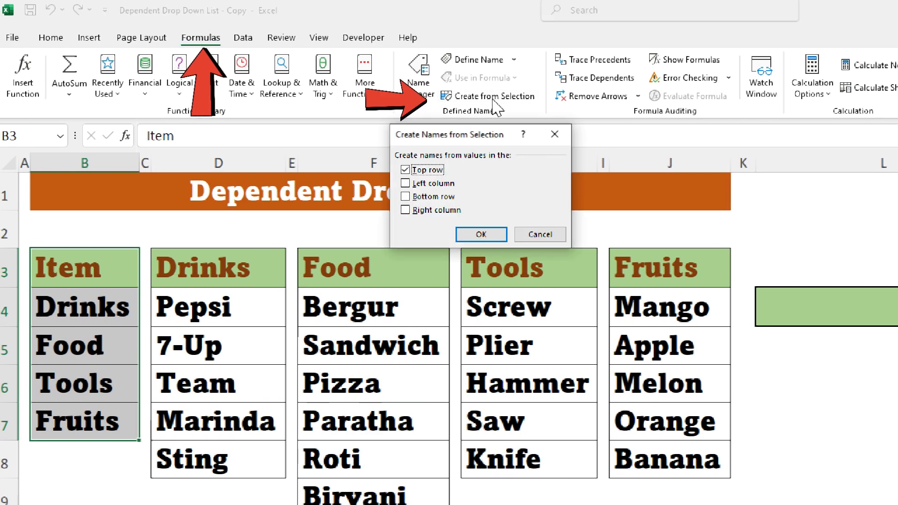
pyautogui.press('Return')
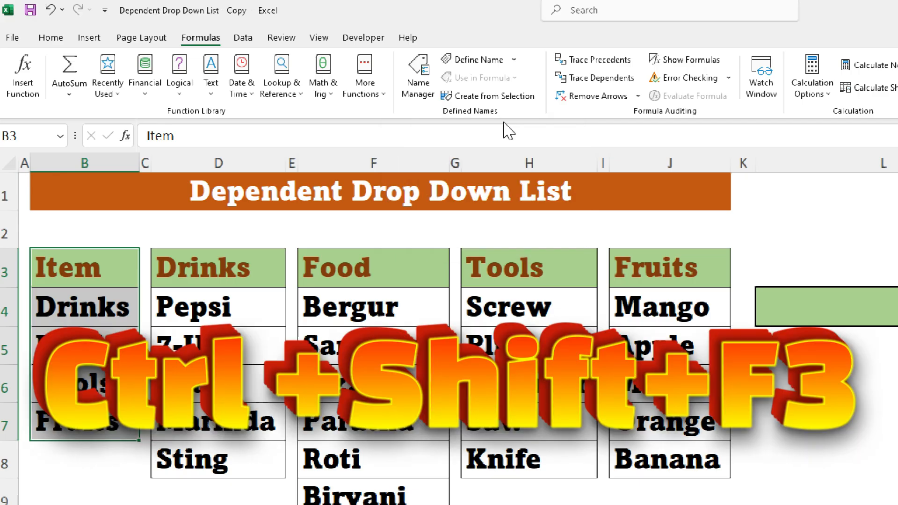
pyautogui.hotkey('ctrl', 'shift', 'F3')
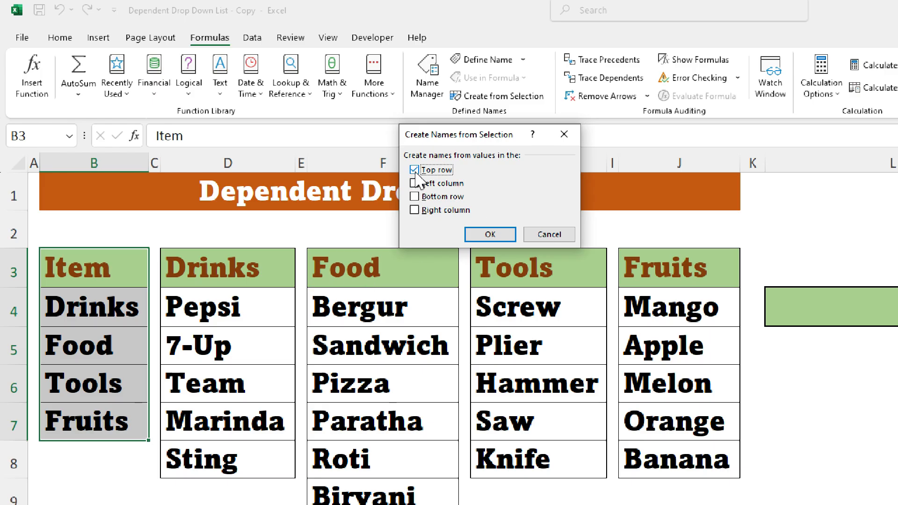
pyautogui.click(483, 234)
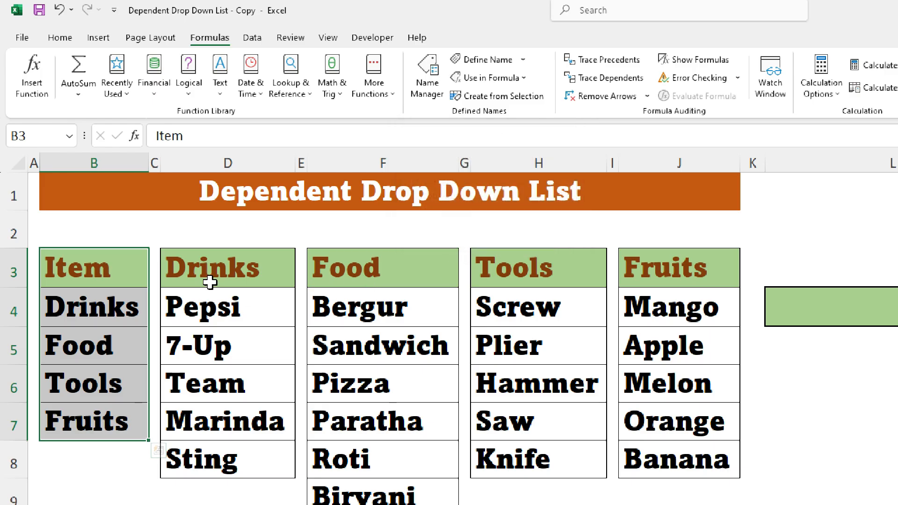
# - Create a named range from the Drinks list D3:D8, using its top row as the name
pyautogui.moveTo(209, 281); pyautogui.dragTo(219, 450)
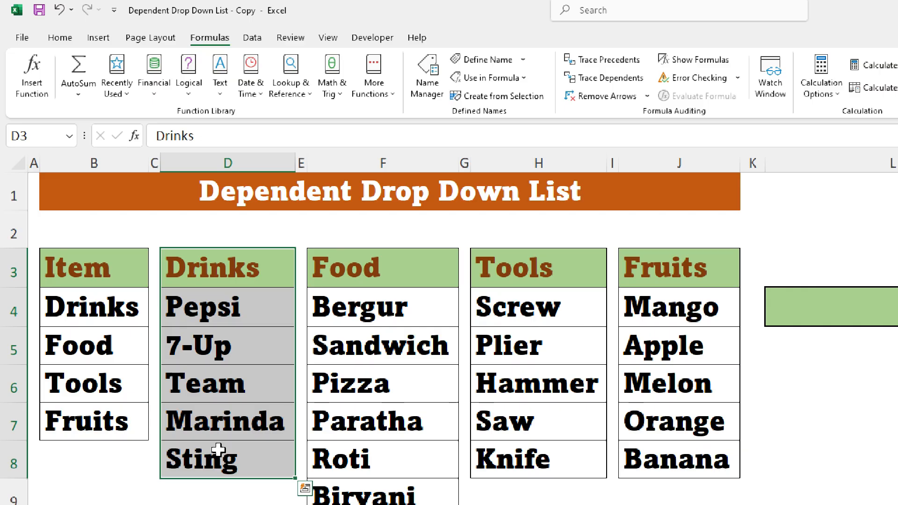
pyautogui.hotkey('ctrl', 'shift', 'F3')
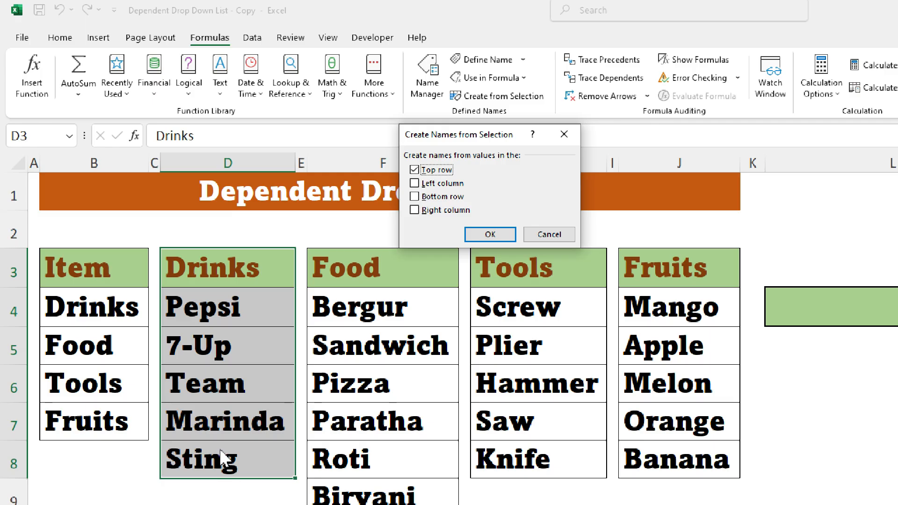
pyautogui.click(482, 233)
# - Select the Food list F3:F9, and create a named range from the Tools list H3:H8 using its top row
pyautogui.moveTo(394, 257); pyautogui.dragTo(347, 490)
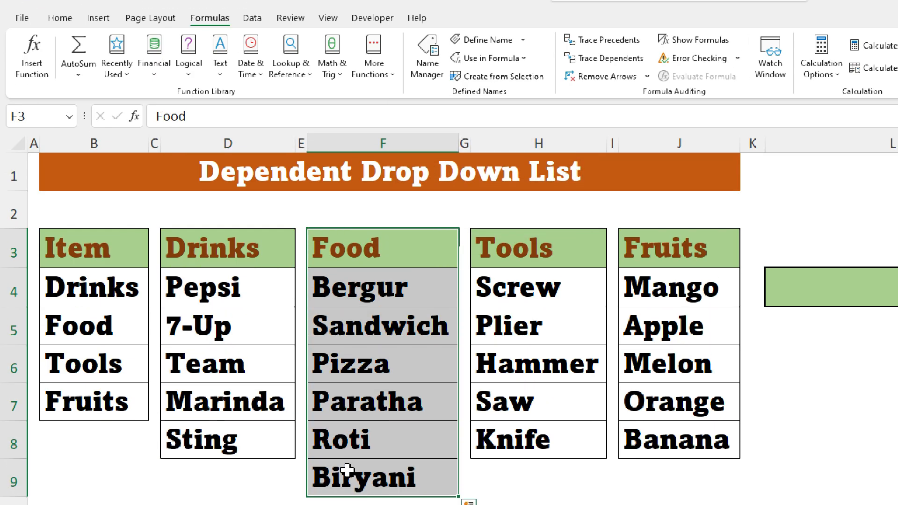
pyautogui.moveTo(515, 248); pyautogui.dragTo(525, 443)
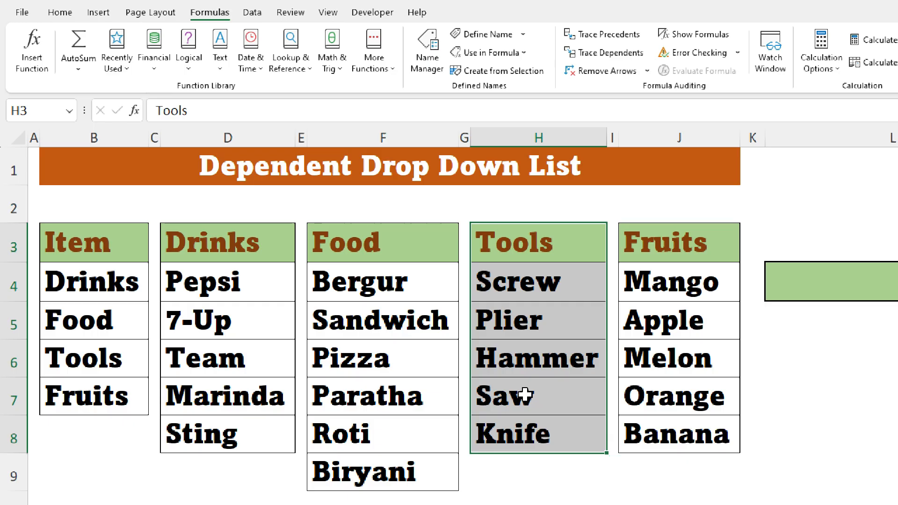
pyautogui.hotkey('ctrl', 'shift', 'F3')
pyautogui.click(489, 209)
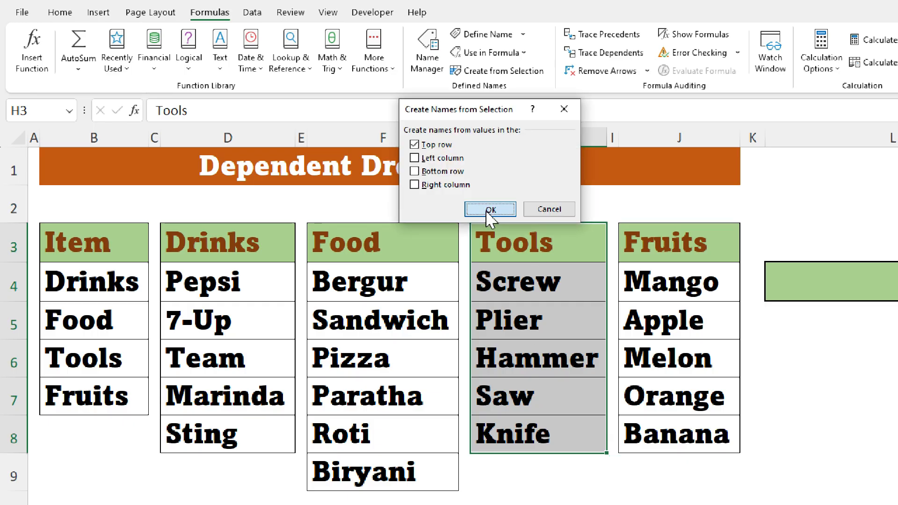
# - Create a named range from the Fruits list J3:J8, using its top row as the name
pyautogui.moveTo(669, 245); pyautogui.dragTo(672, 436)
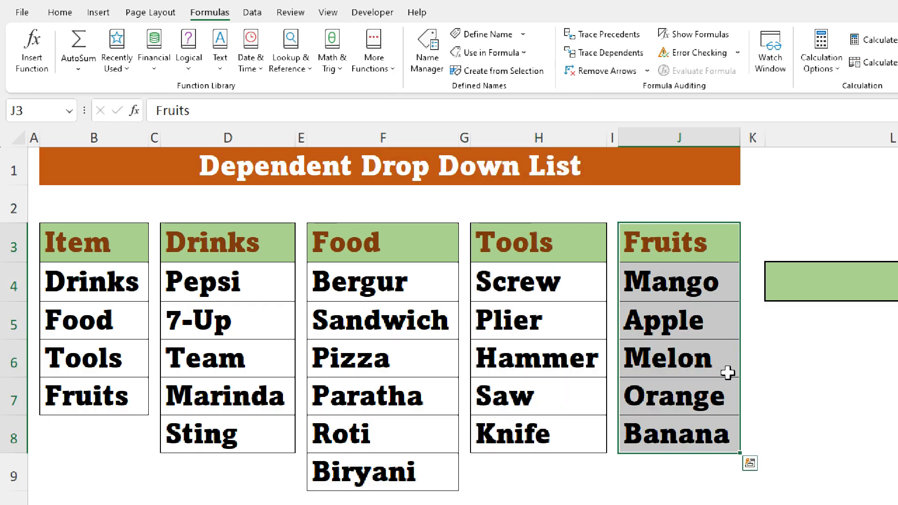
pyautogui.hotkey('ctrl', 'shift', 'F3')
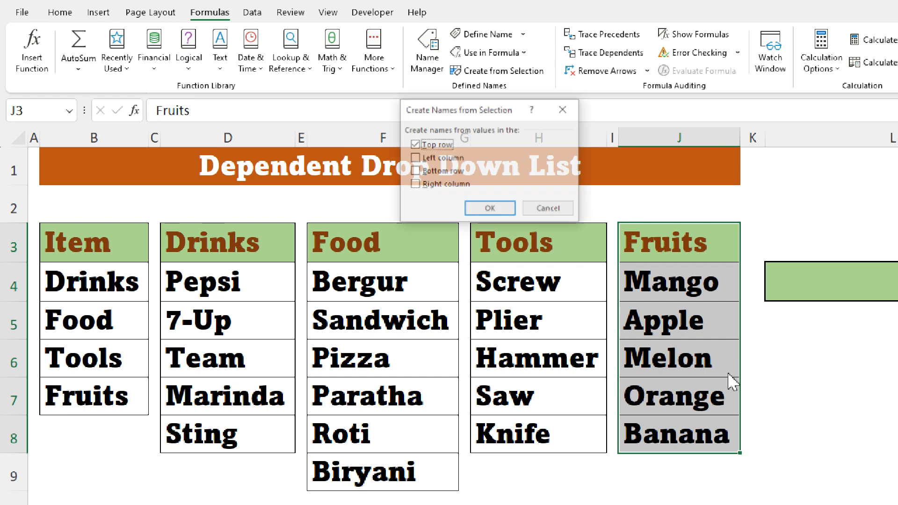
pyautogui.click(503, 210)
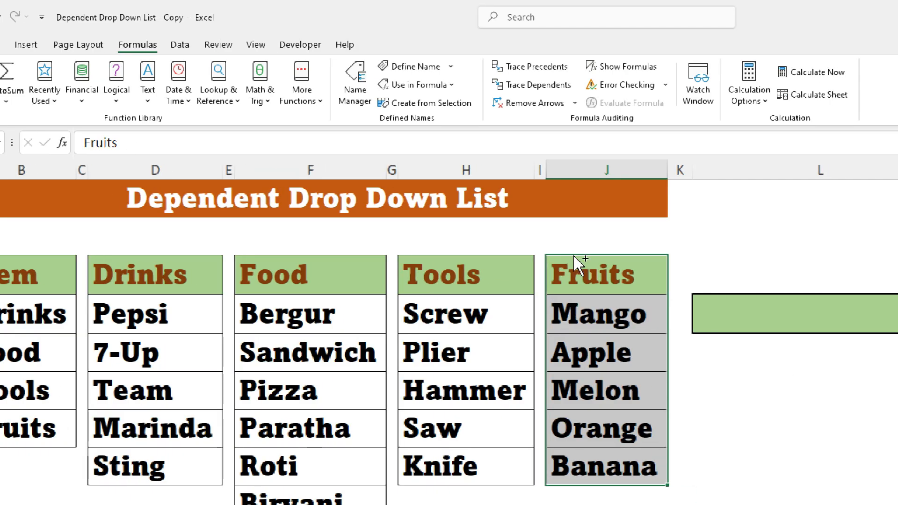
# - Review the workbook's defined names and the ranges they refer to in the Name Manager
pyautogui.hotkey('ctrl', 'F3')
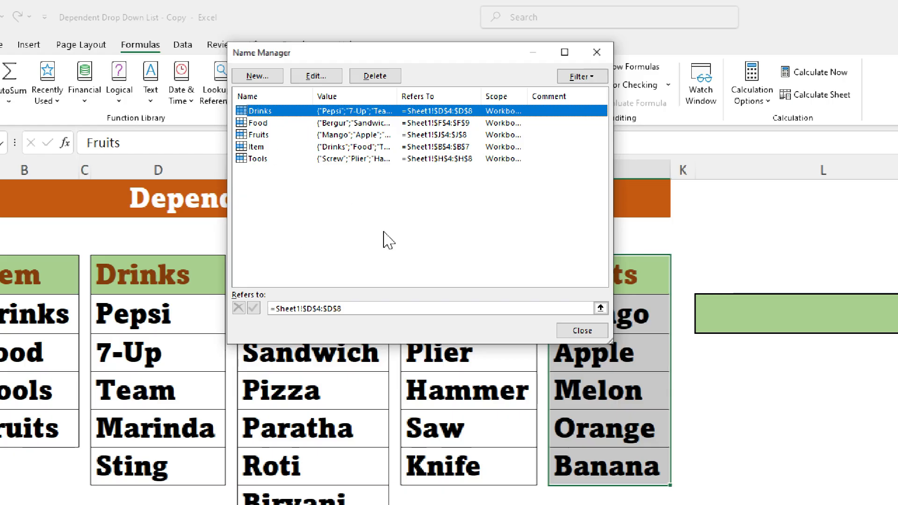
pyautogui.click(582, 331)
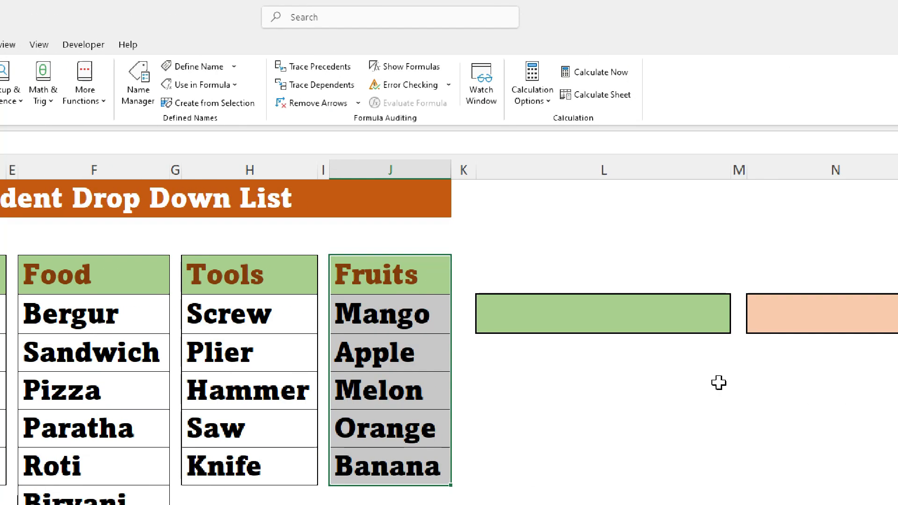
# - Set up a List data validation for cell L4, picking the item categories B4:B7 as its source
pyautogui.click(647, 323)
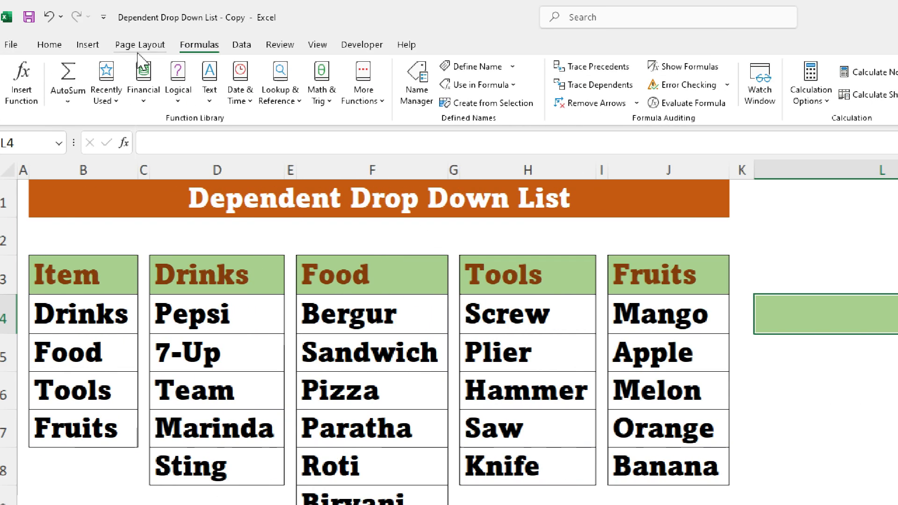
pyautogui.click(239, 45)
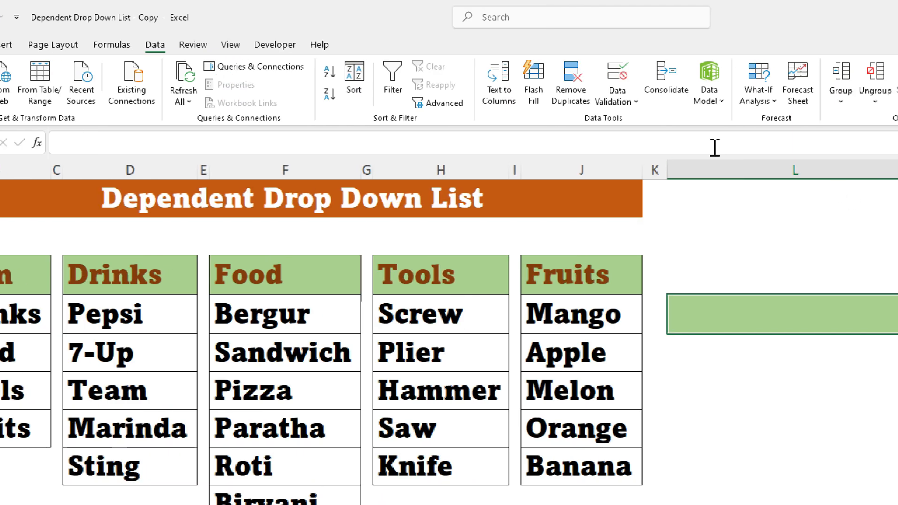
pyautogui.click(612, 96)
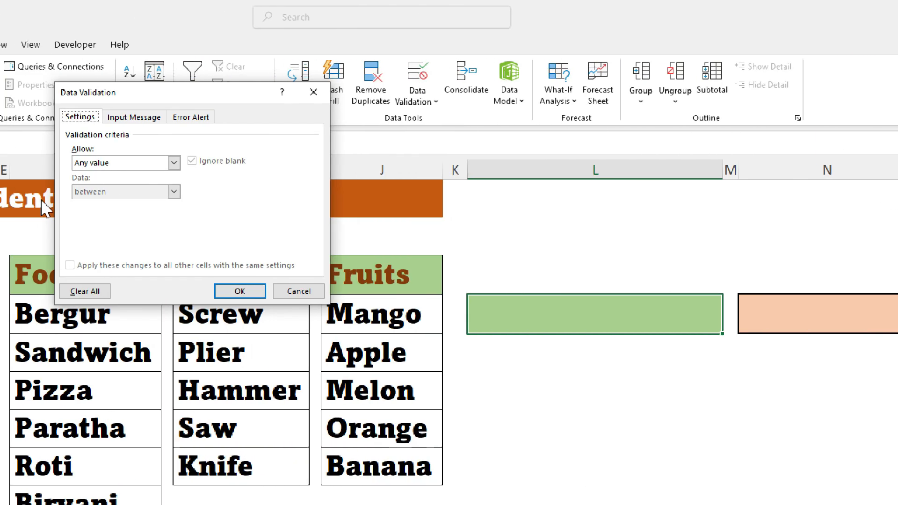
pyautogui.moveTo(196, 93); pyautogui.dragTo(470, 50)
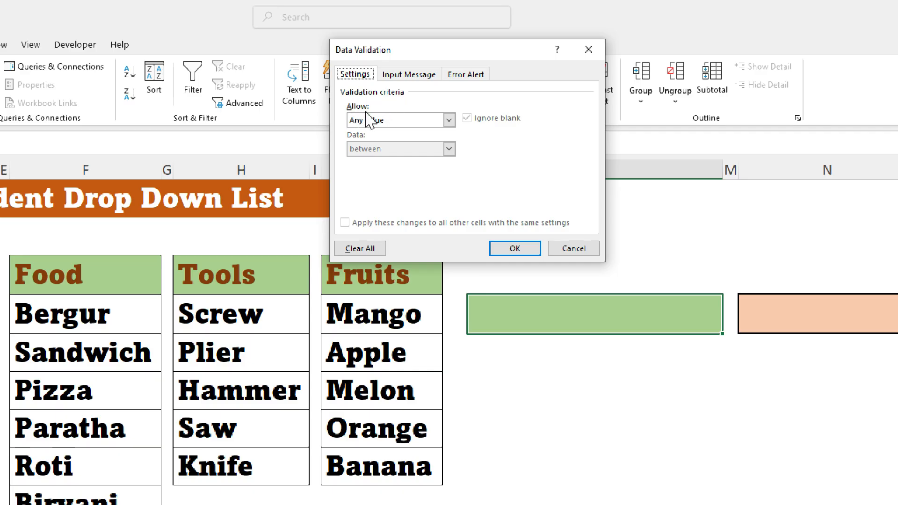
pyautogui.click(450, 120)
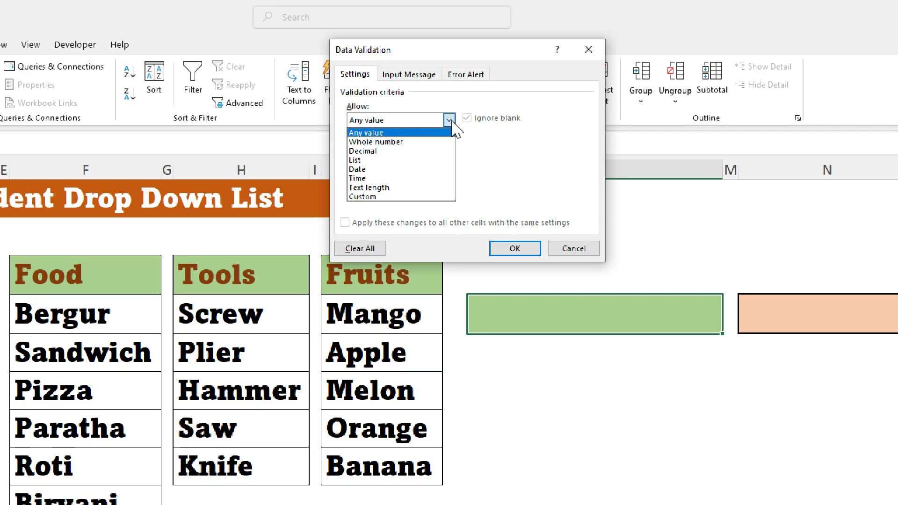
pyautogui.click(371, 160)
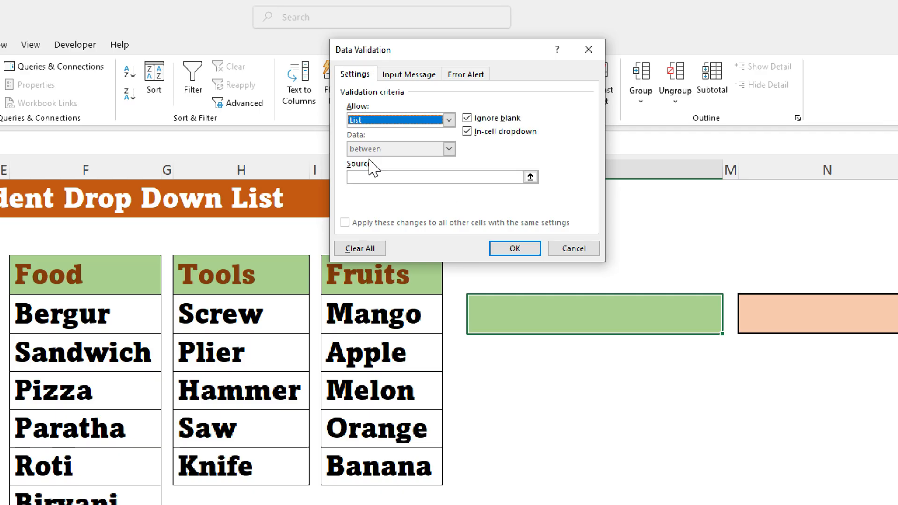
pyautogui.click(385, 177)
pyautogui.moveTo(72, 320); pyautogui.dragTo(52, 427)
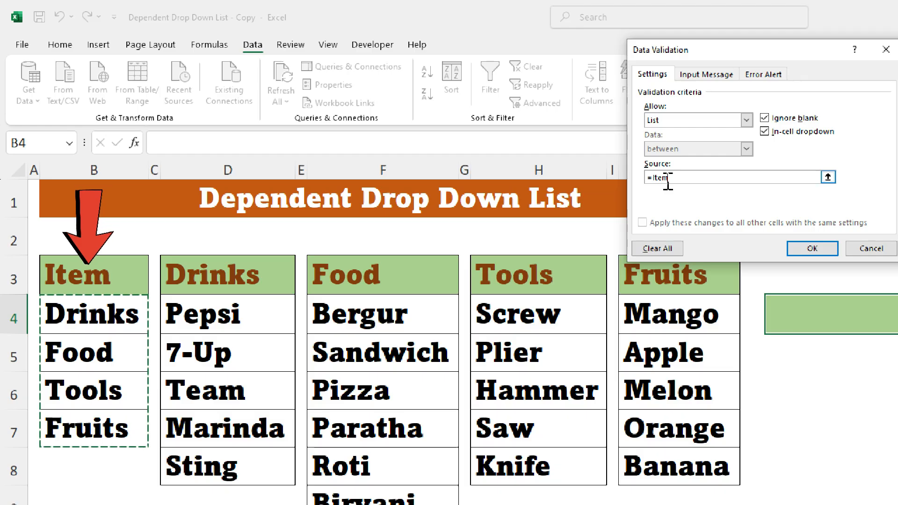
# - Re-enter the L4 validation source by pasting the defined name Item, apply the rule, and choose Drinks in L4
pyautogui.moveTo(678, 177); pyautogui.dragTo(632, 183)
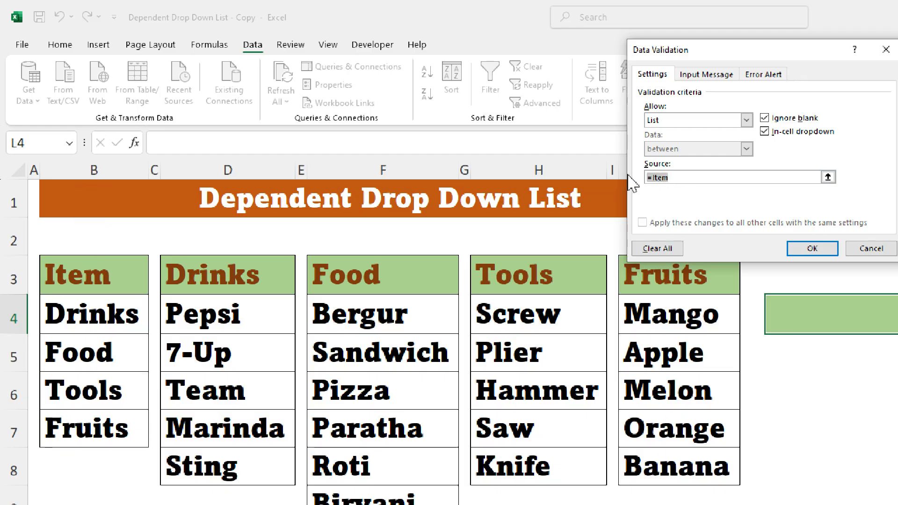
pyautogui.press('F3')
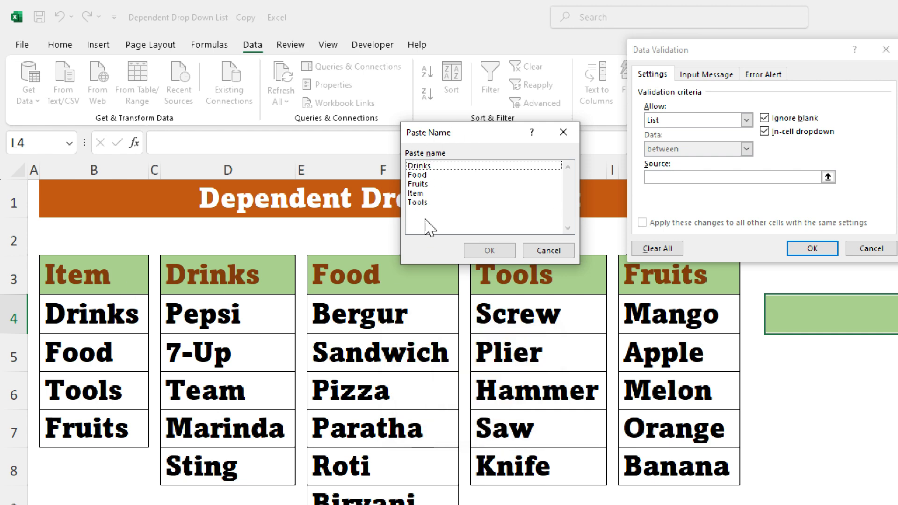
pyautogui.click(425, 193)
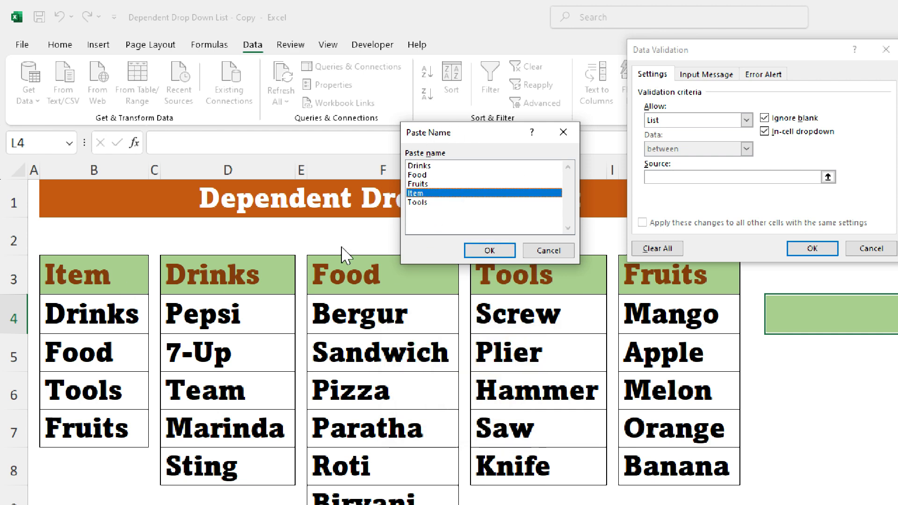
pyautogui.click(486, 252)
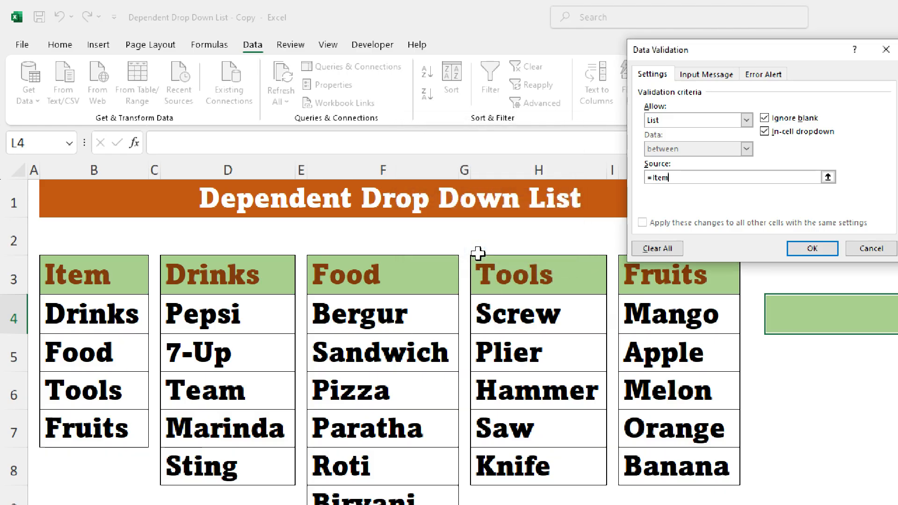
pyautogui.click(809, 253)
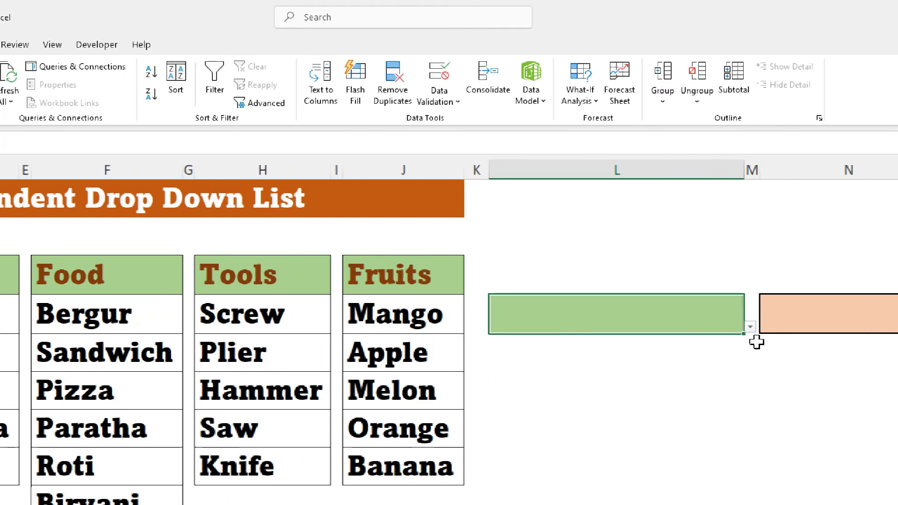
pyautogui.click(751, 327)
pyautogui.click(577, 356)
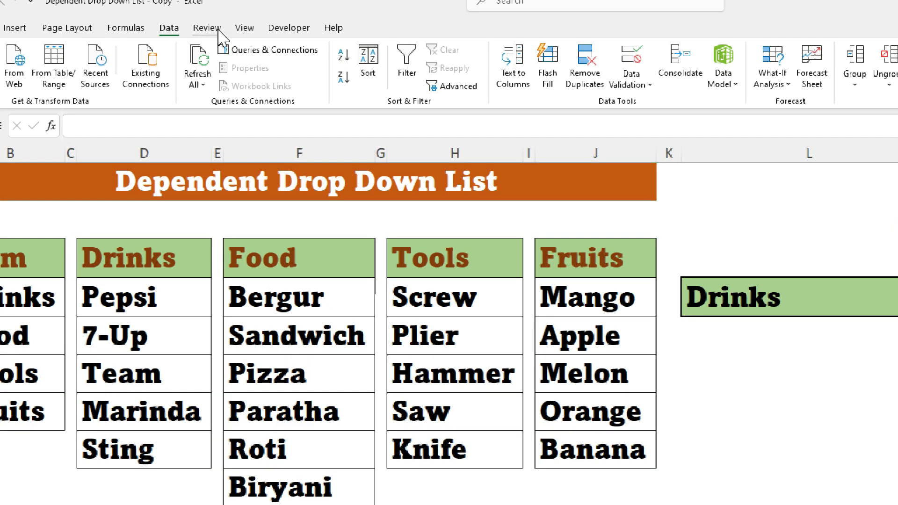
# - Set up a List data validation for cell N4 with cell $L$4 as its source
pyautogui.click(632, 82)
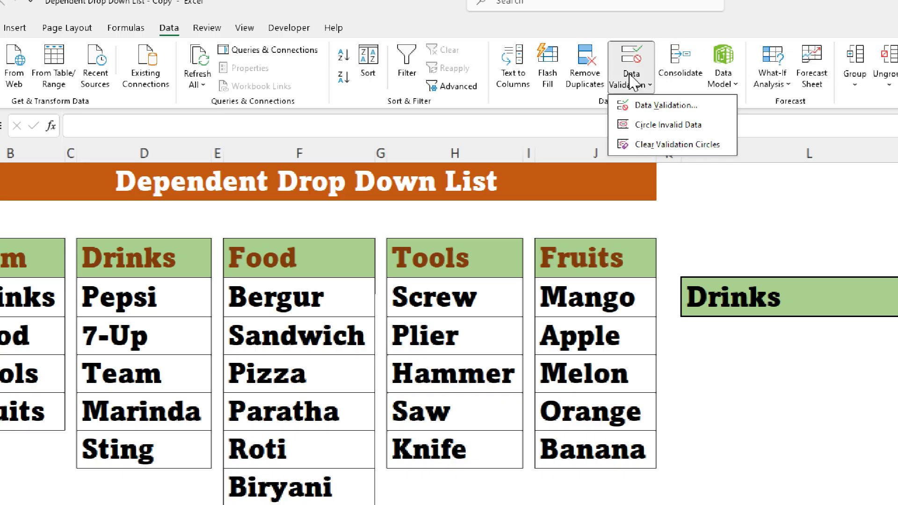
pyautogui.click(655, 110)
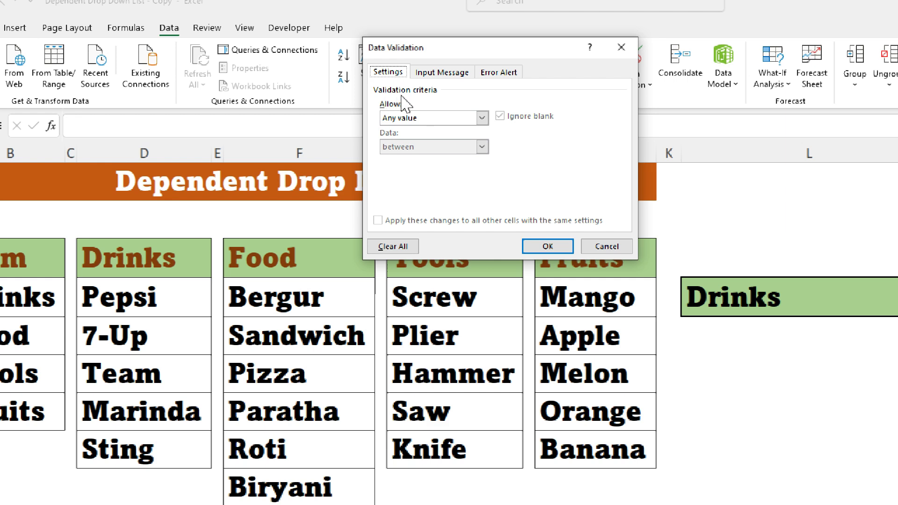
pyautogui.click(406, 118)
pyautogui.click(407, 156)
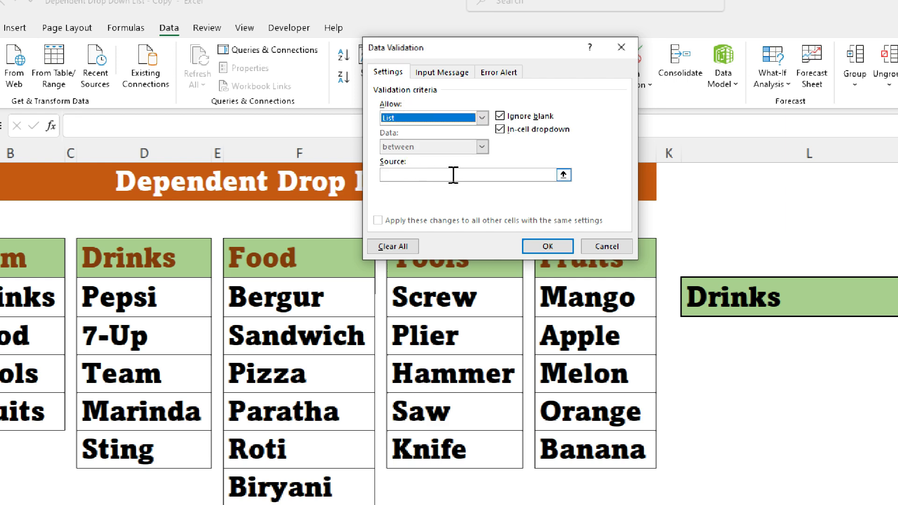
pyautogui.click(423, 176)
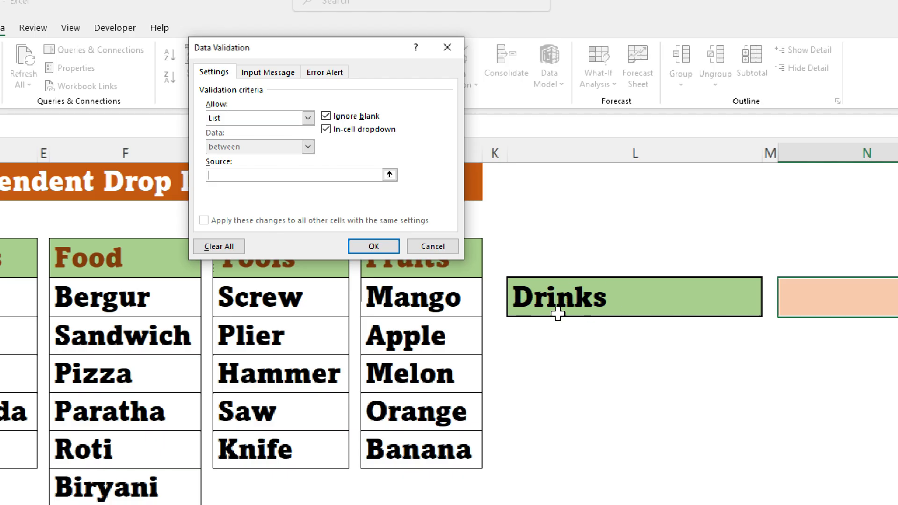
pyautogui.click(574, 304)
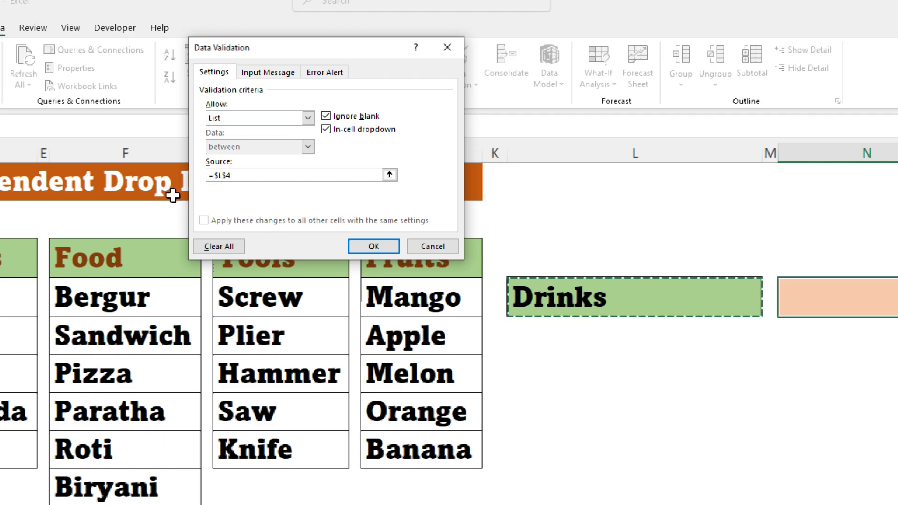
# - Wrap the N4 validation source in the INDIRECT function as =indirect($L$4) and apply the rule
pyautogui.click(216, 176)
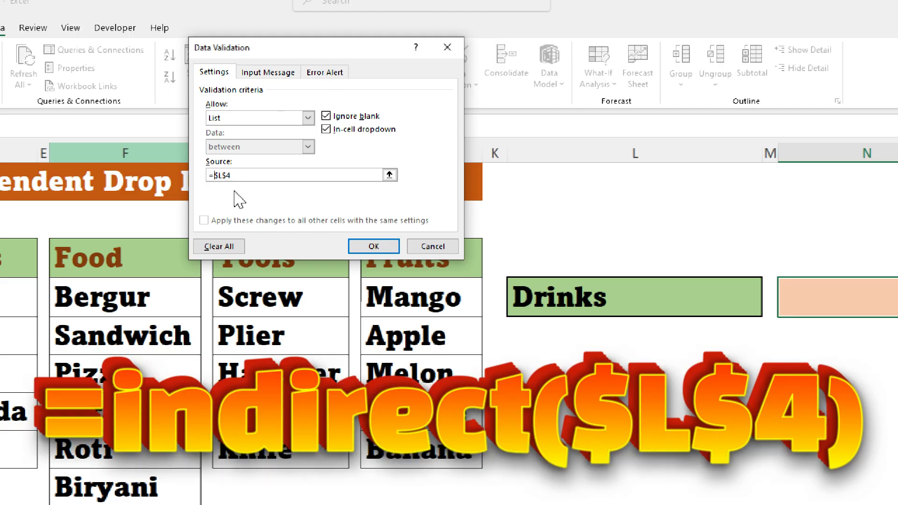
pyautogui.write('i')
pyautogui.write('ndi')
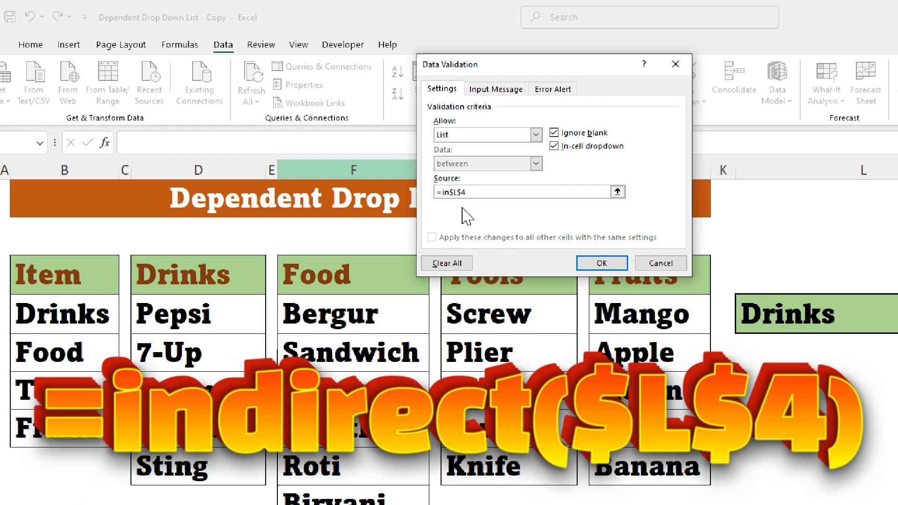
pyautogui.write('rect')
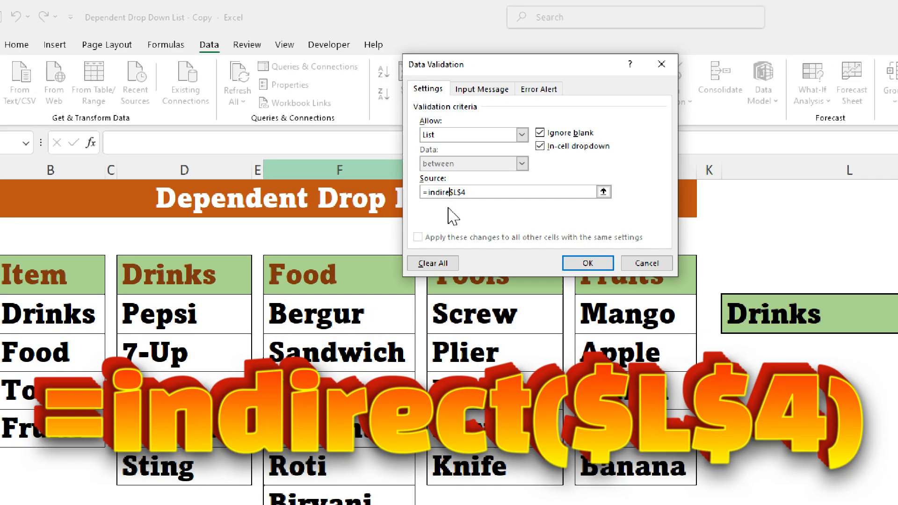
pyautogui.write('(')
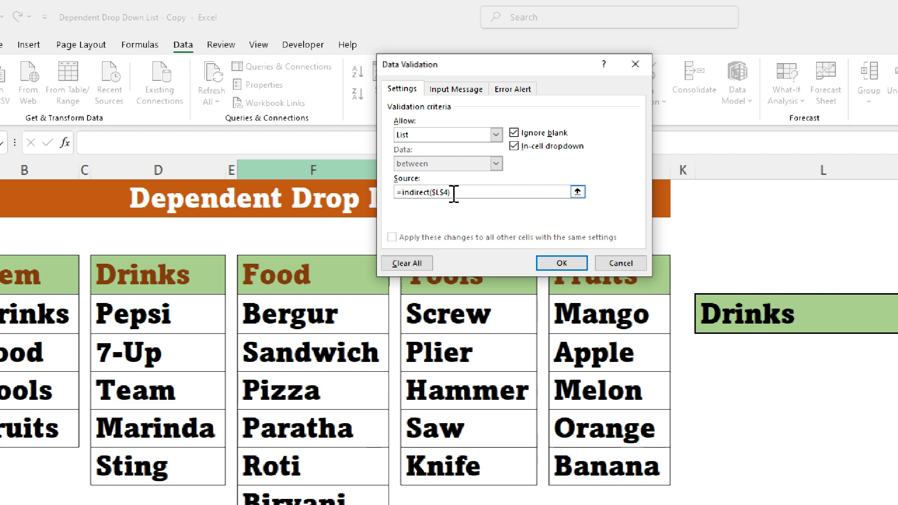
pyautogui.click(562, 263)
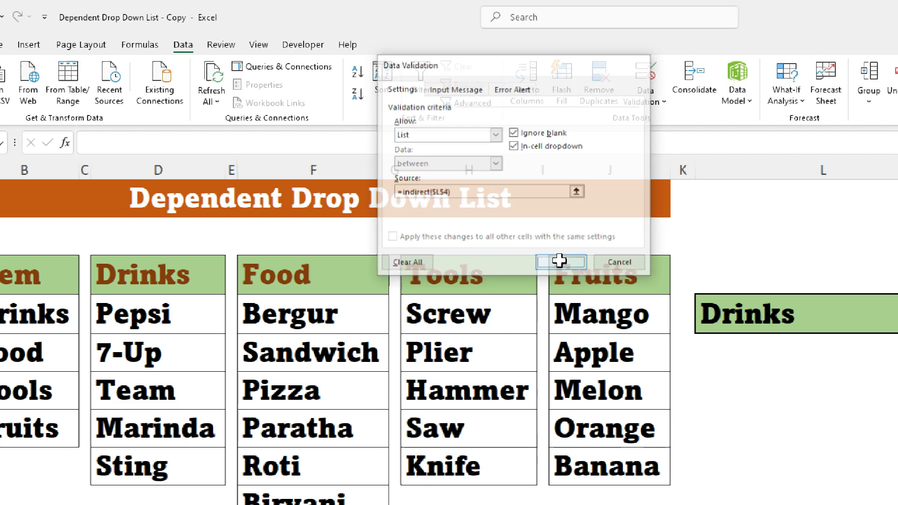
# - Test the dependent list by choosing 7-Up in N4 for the Drinks category
pyautogui.click(735, 321)
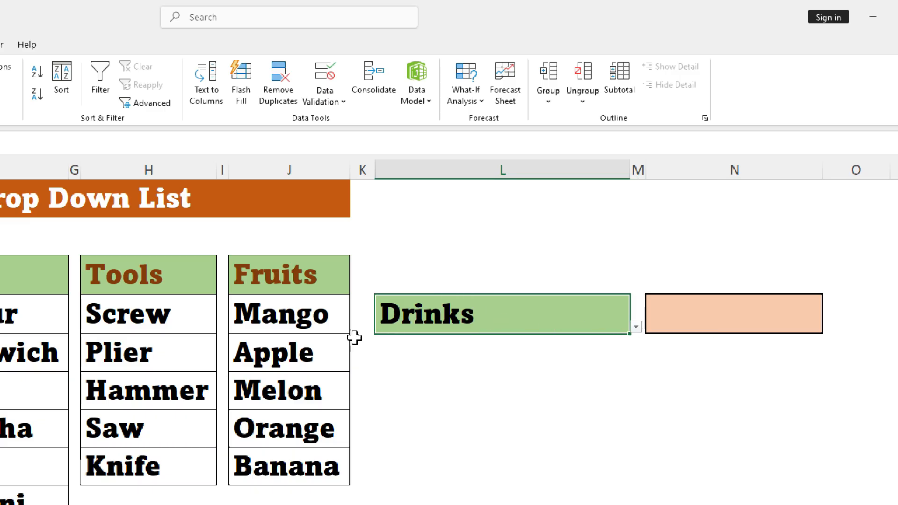
pyautogui.click(779, 321)
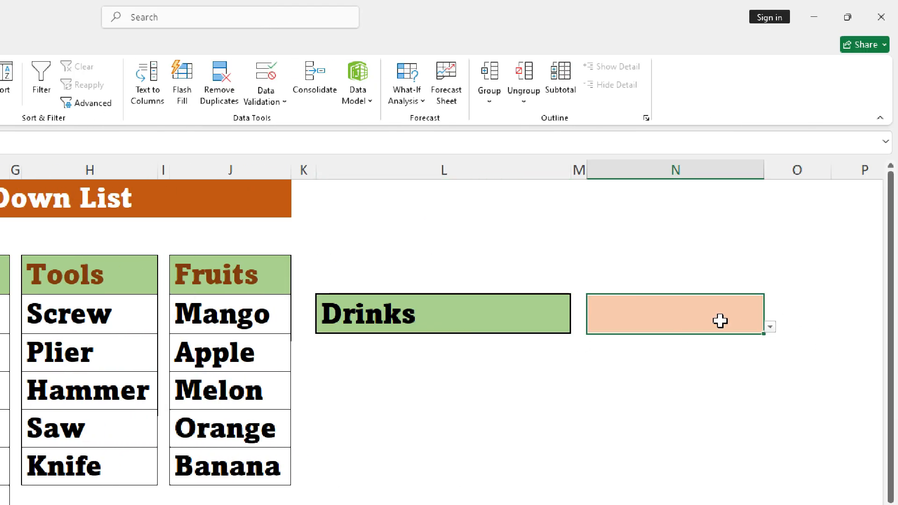
pyautogui.click(769, 329)
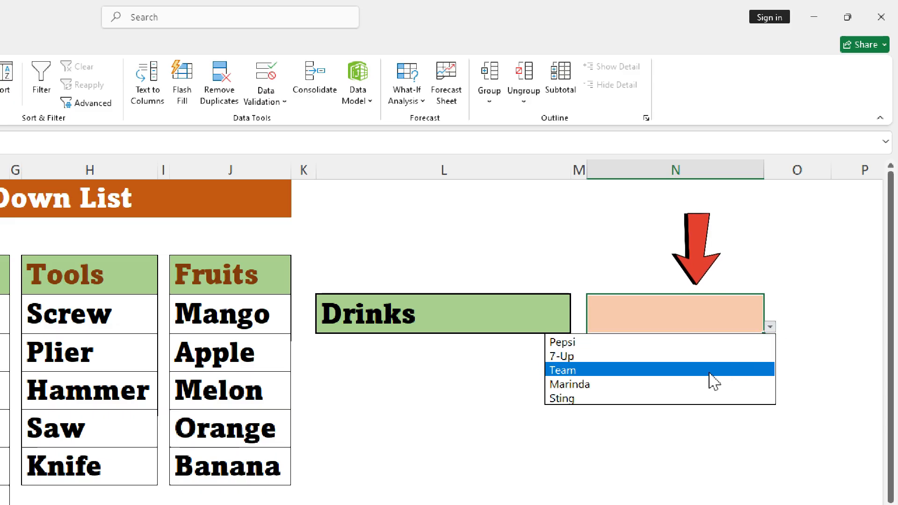
pyautogui.click(697, 357)
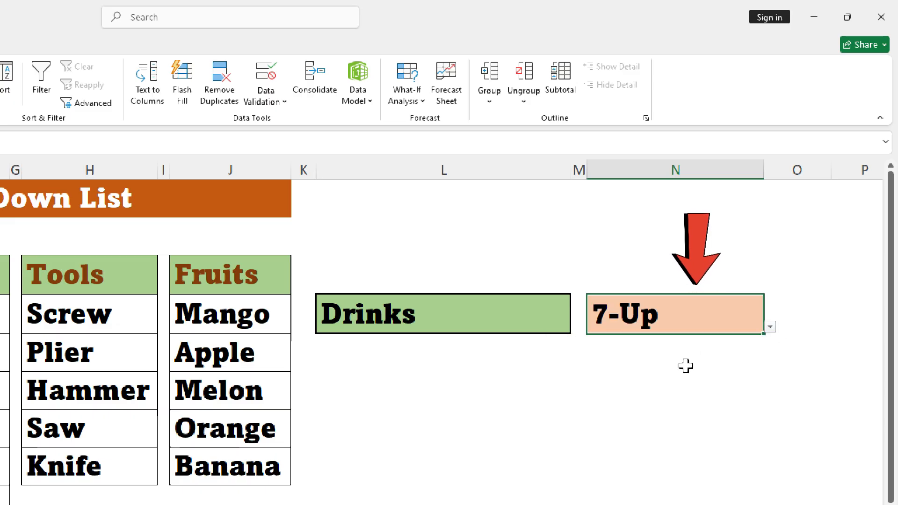
# - Change the category in L4 to Food and choose Paratha from the dependent list in N4
pyautogui.click(456, 326)
pyautogui.click(578, 327)
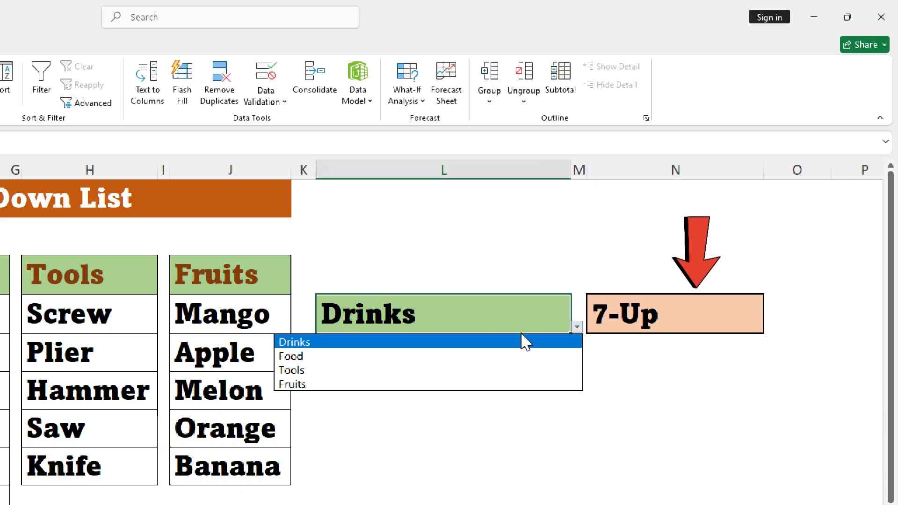
pyautogui.click(465, 358)
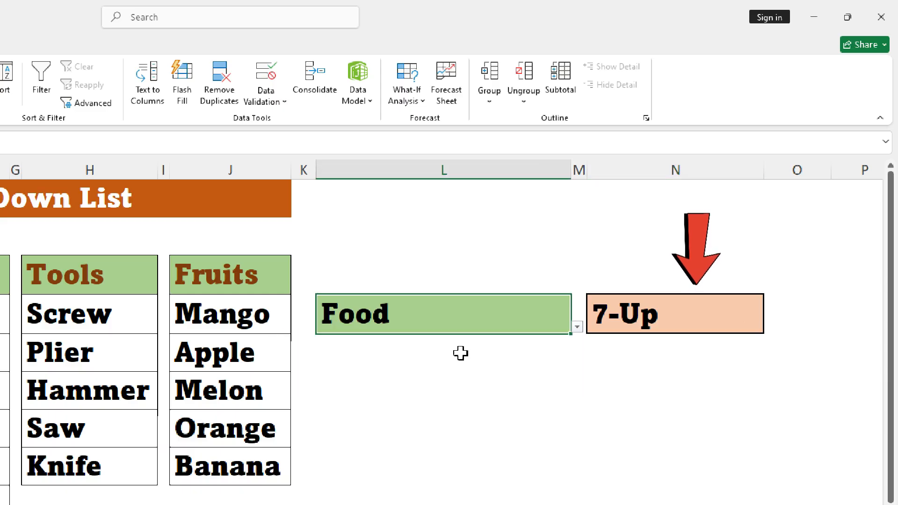
pyautogui.click(748, 315)
pyautogui.click(770, 327)
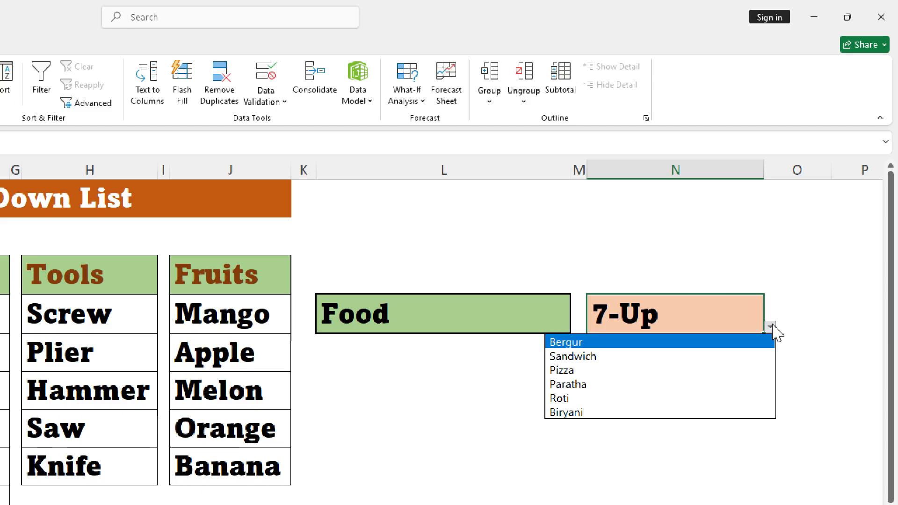
pyautogui.click(696, 384)
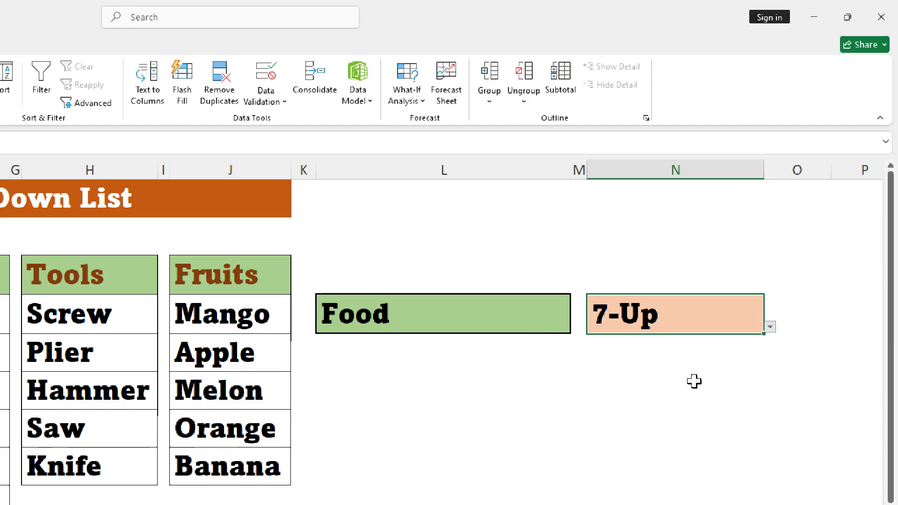
pyautogui.click(529, 373)
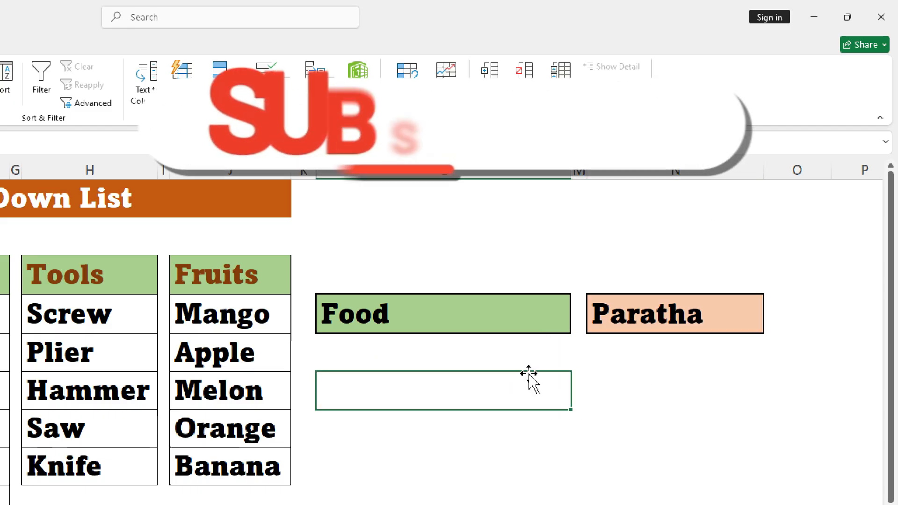